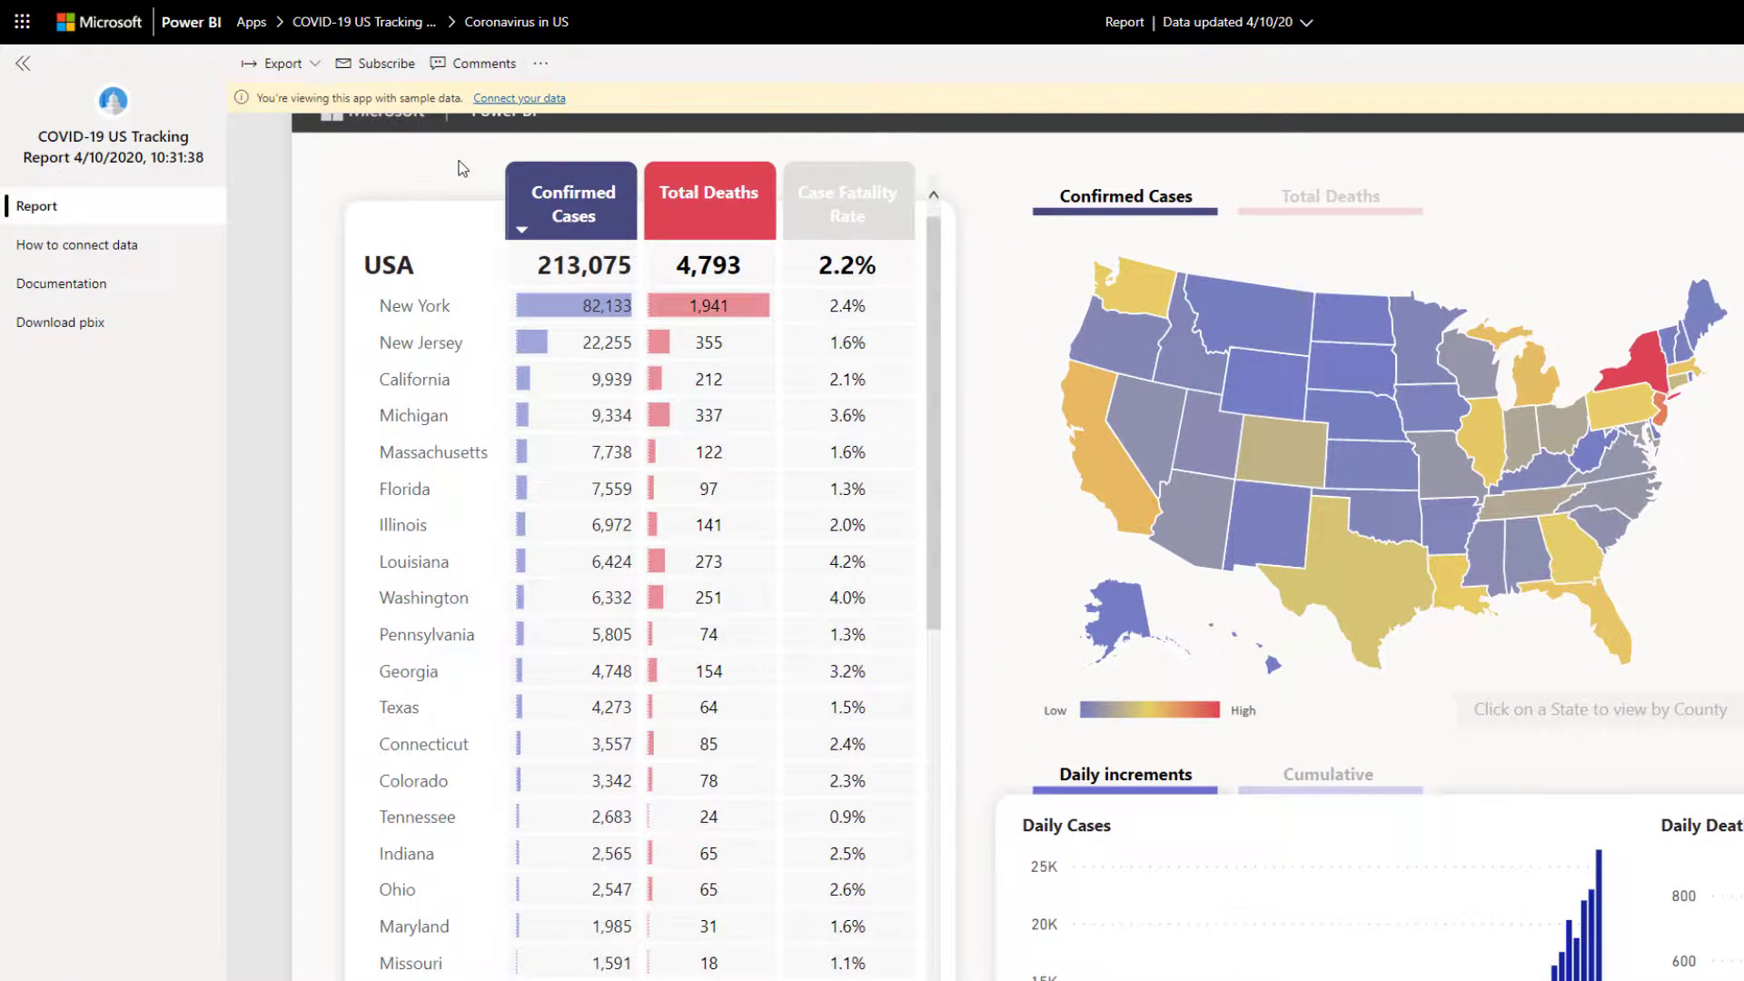
Return to the installed apps and open the COVID-19 US Tracking Report app
left_click(253, 23)
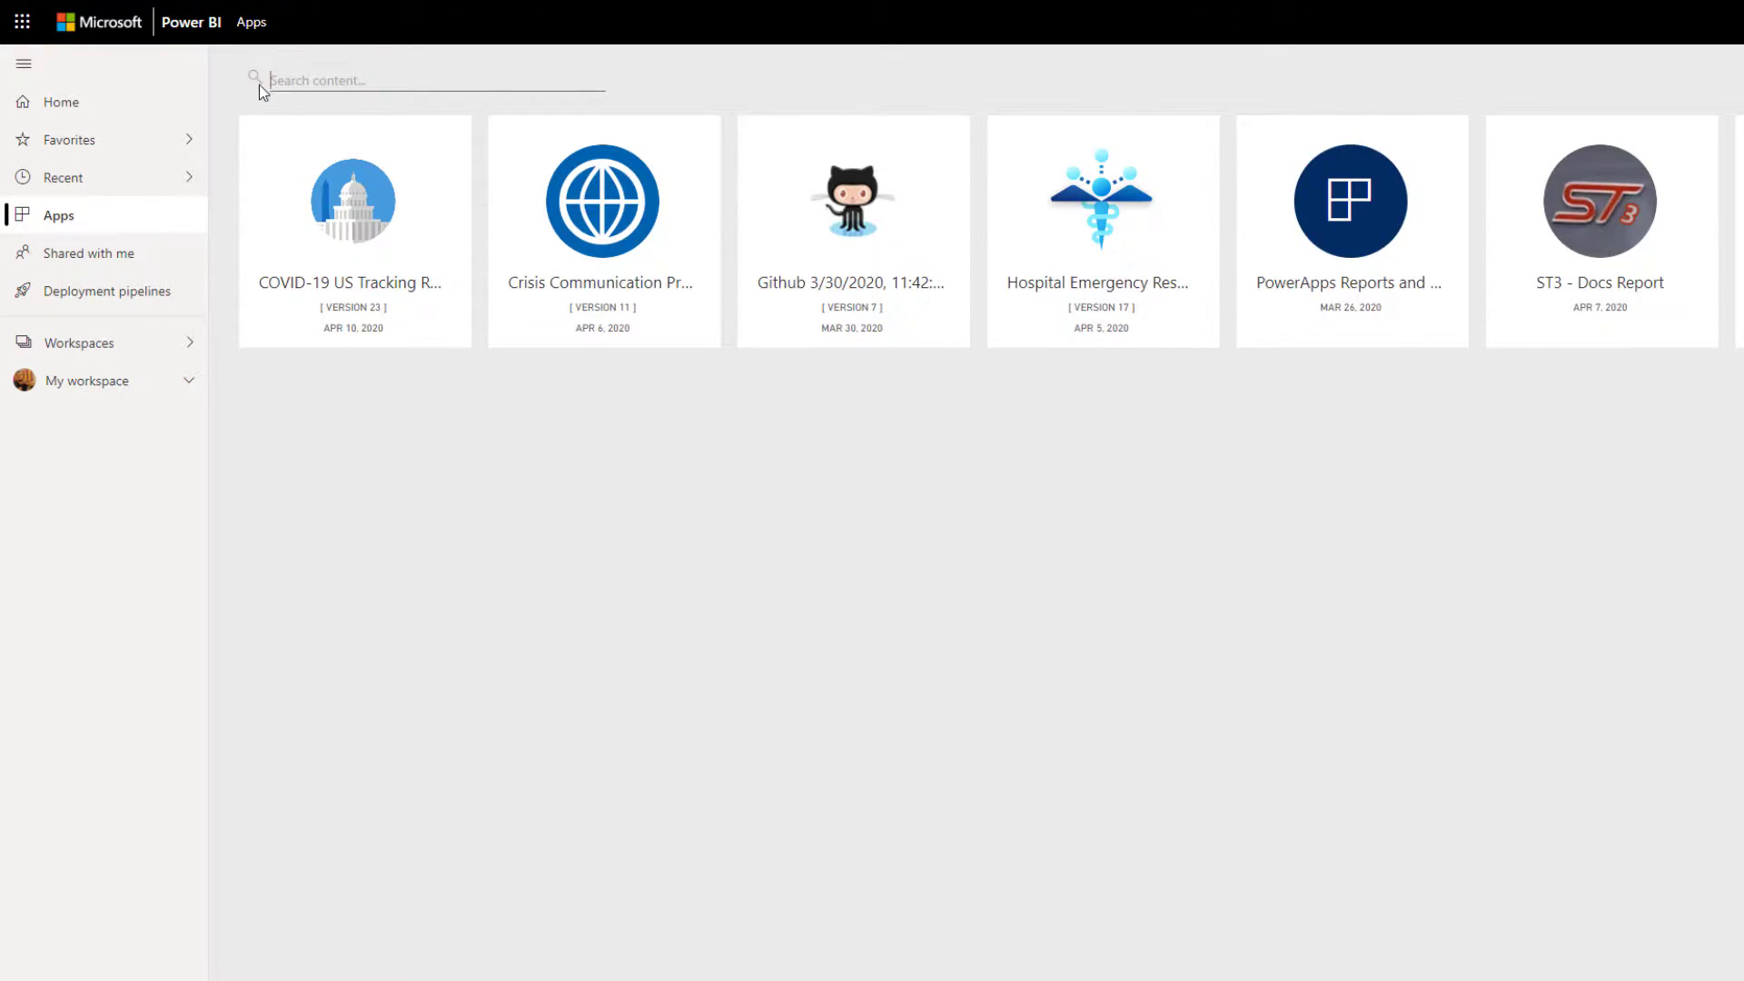
left_click(345, 205)
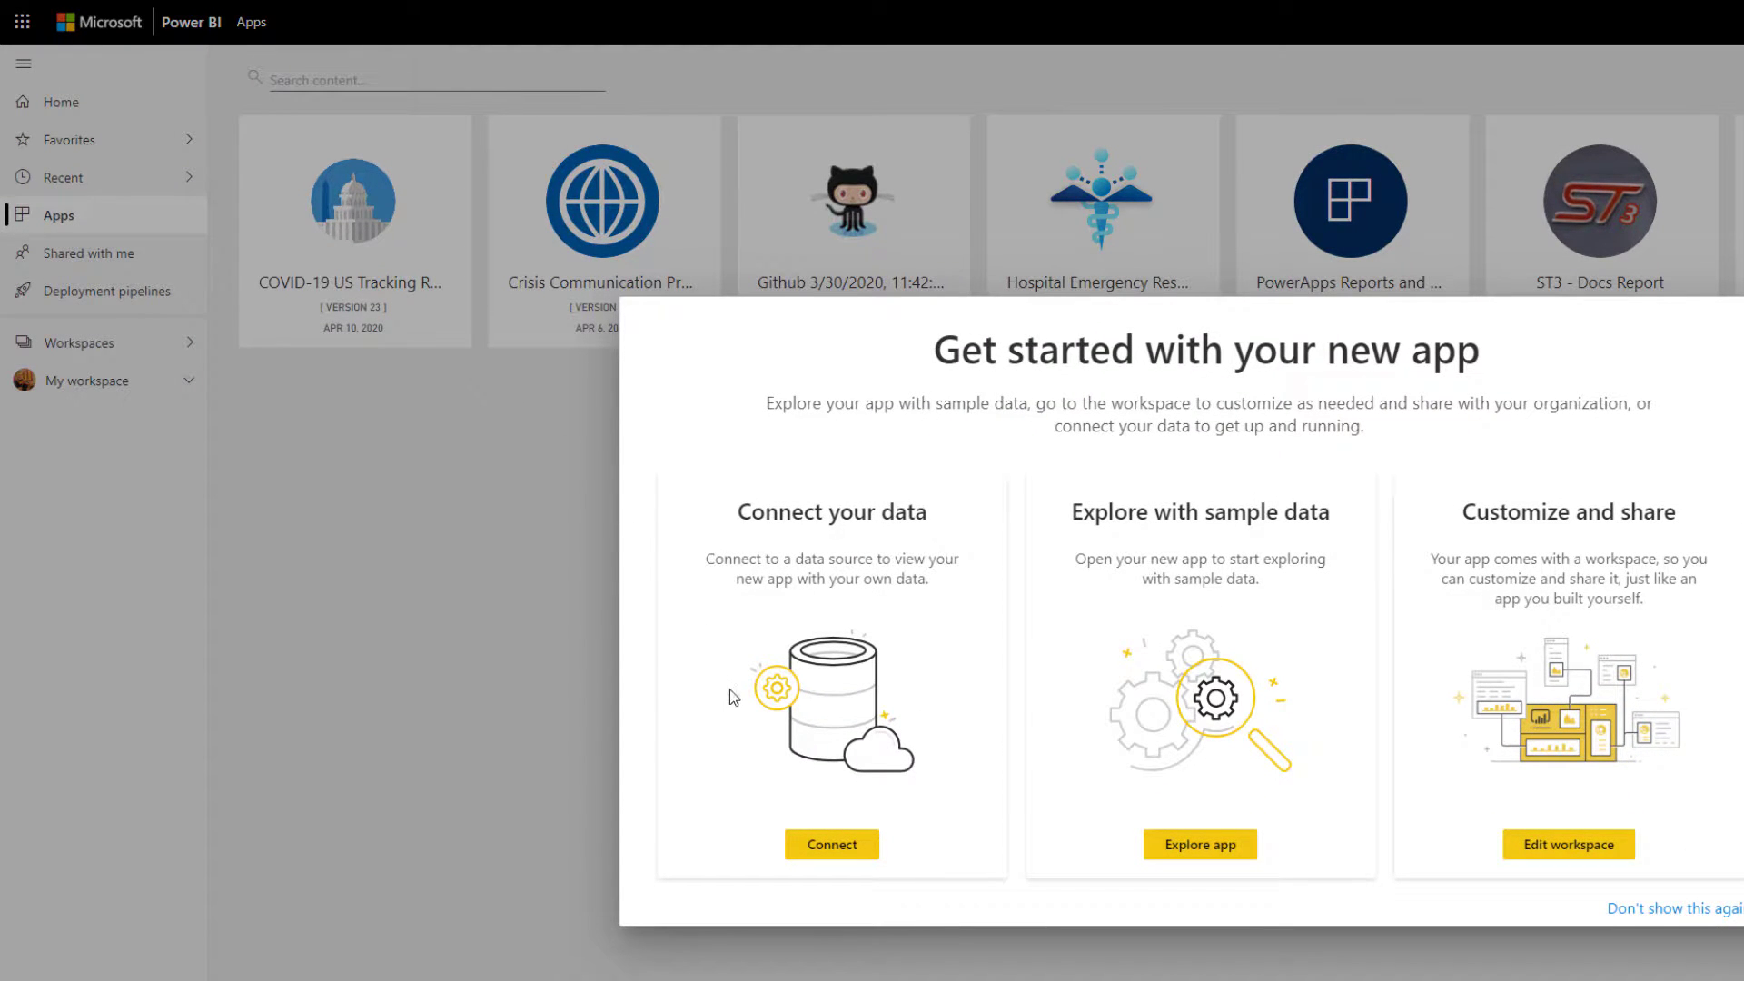
Connect the app to real data, signing in to the covid_confirmed CSV with Public privacy
left_click(830, 846)
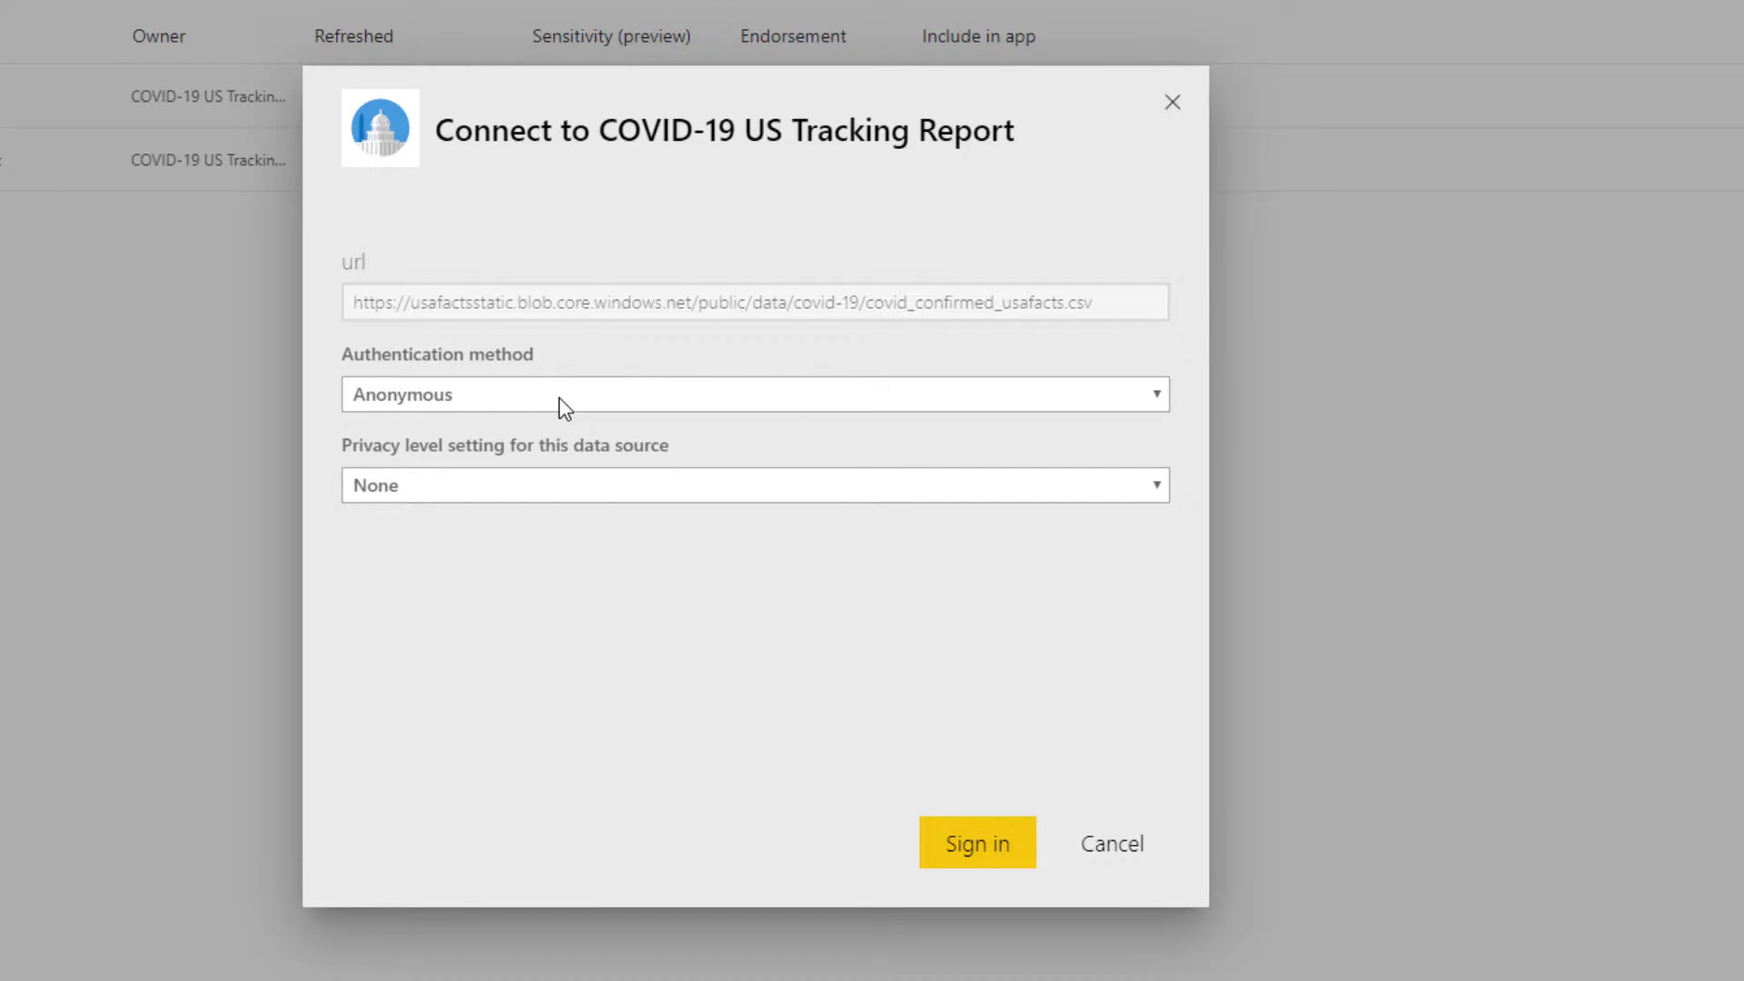
left_click(572, 488)
left_click(596, 648)
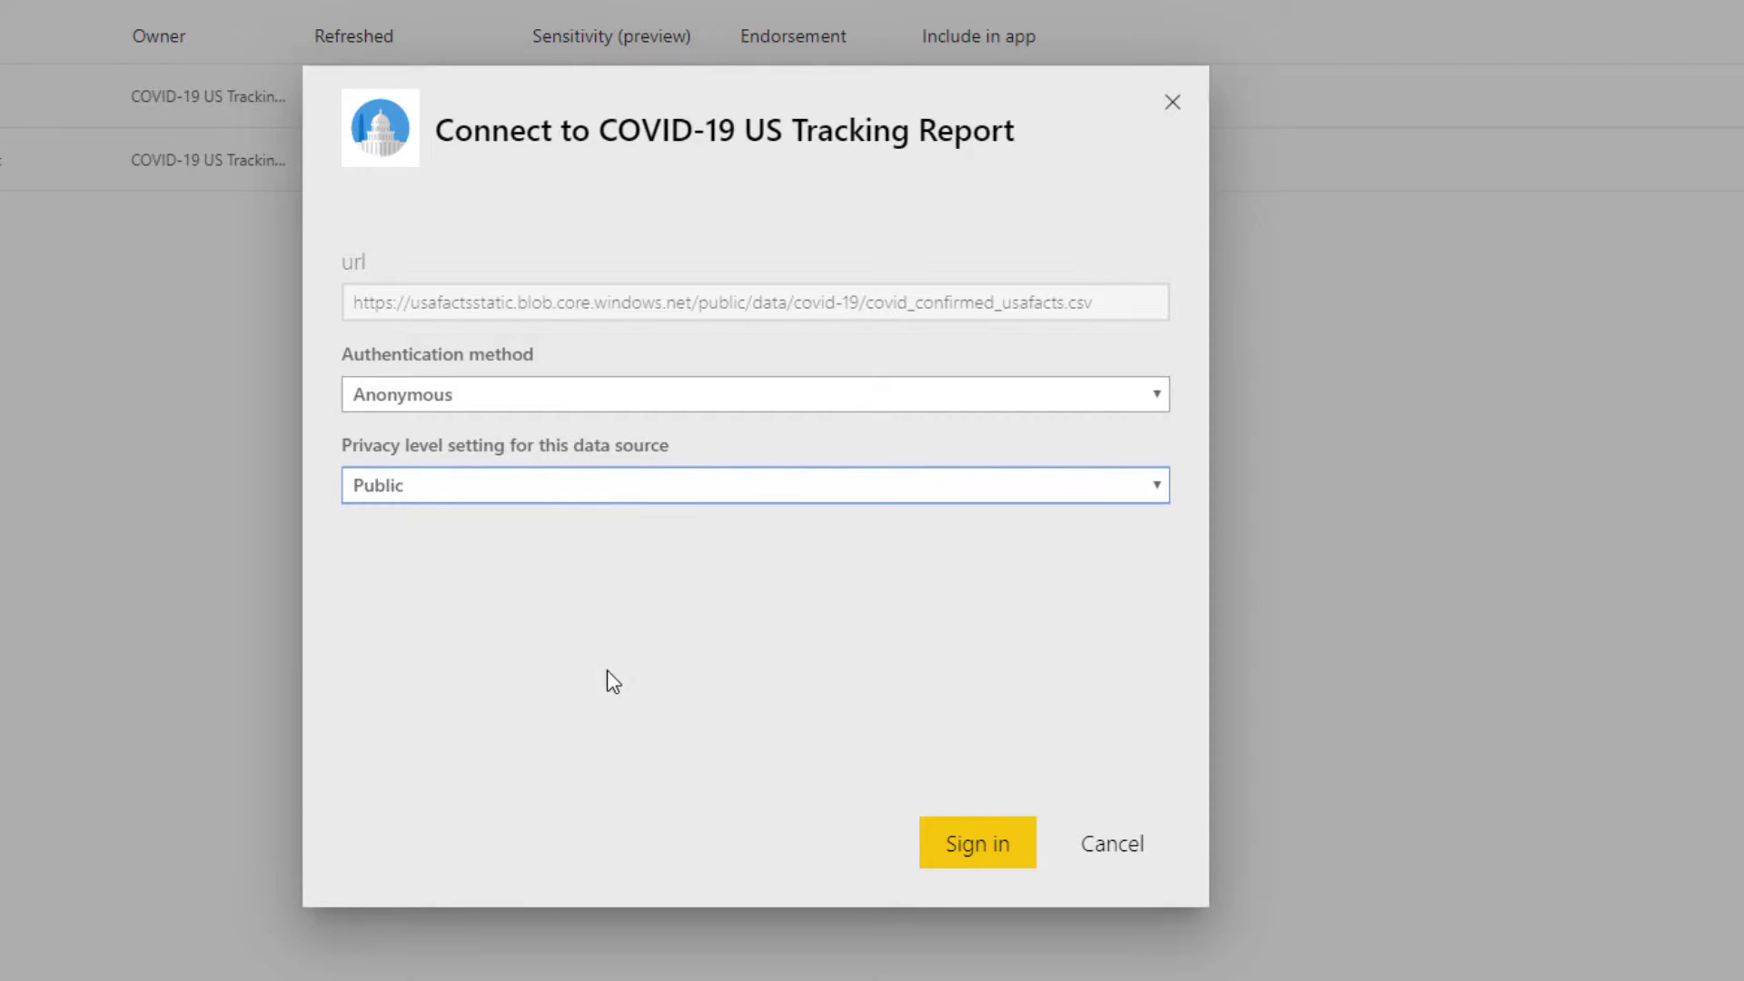
left_click(987, 859)
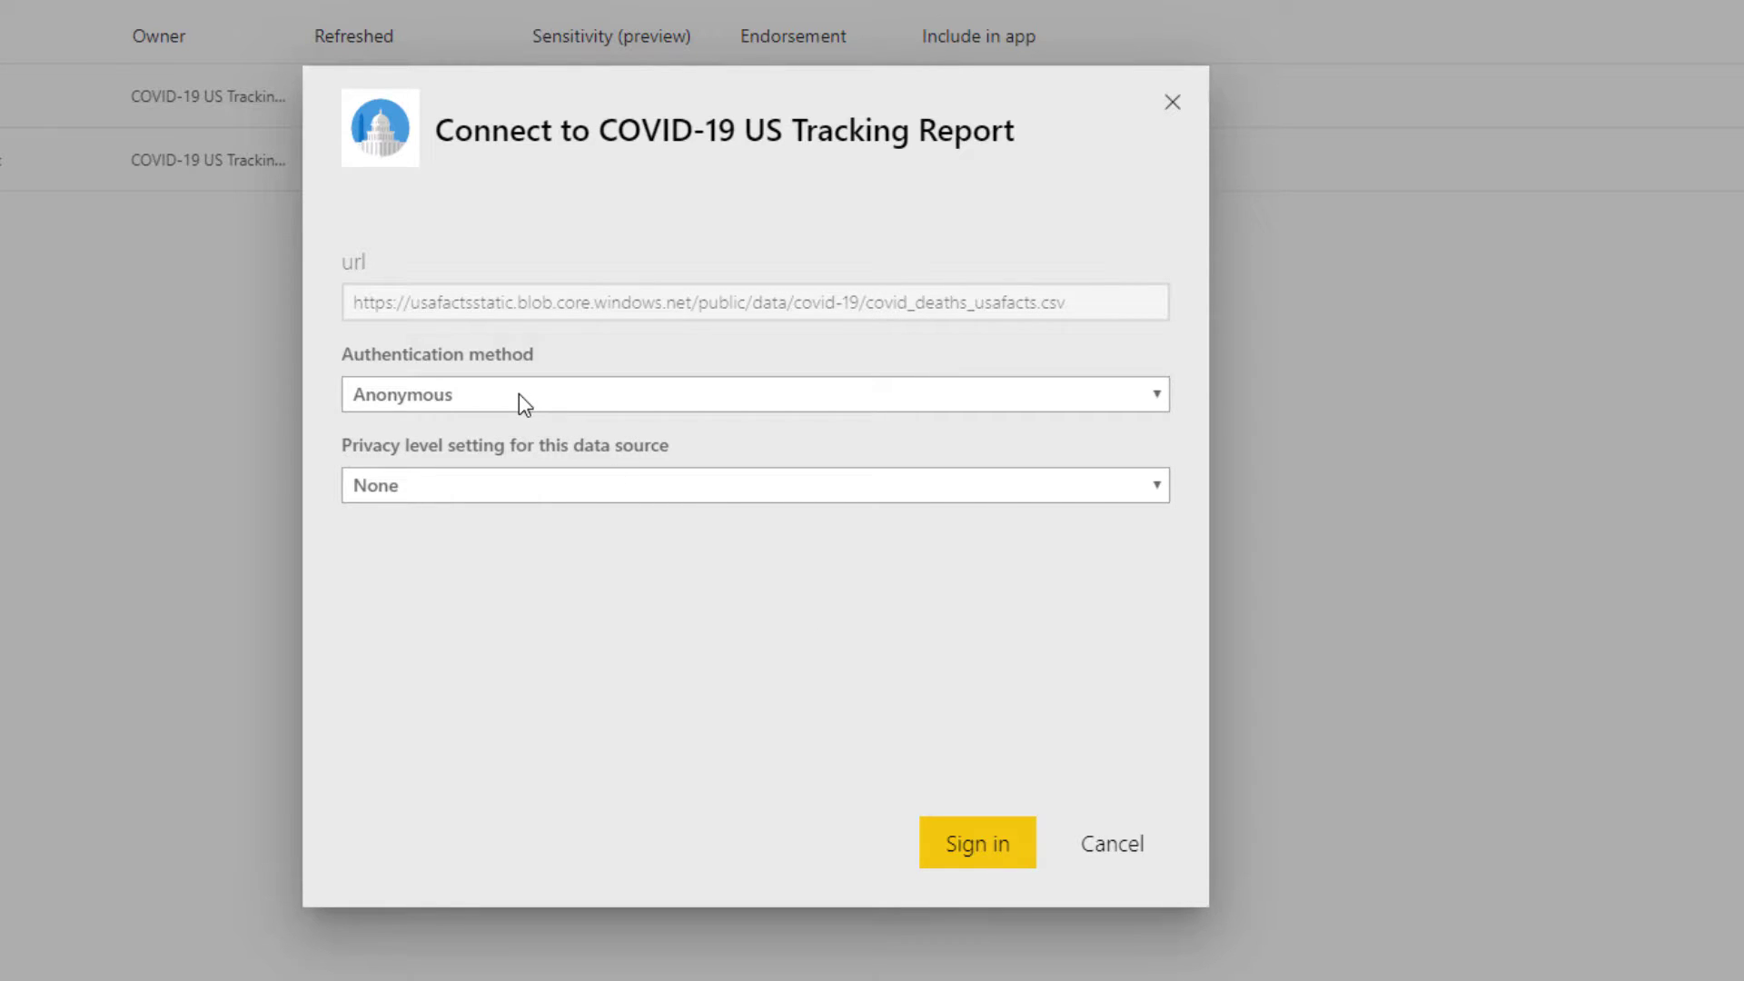
Sign in to the covid_deaths CSV source with its privacy level set to Public
left_click(531, 492)
left_click(579, 649)
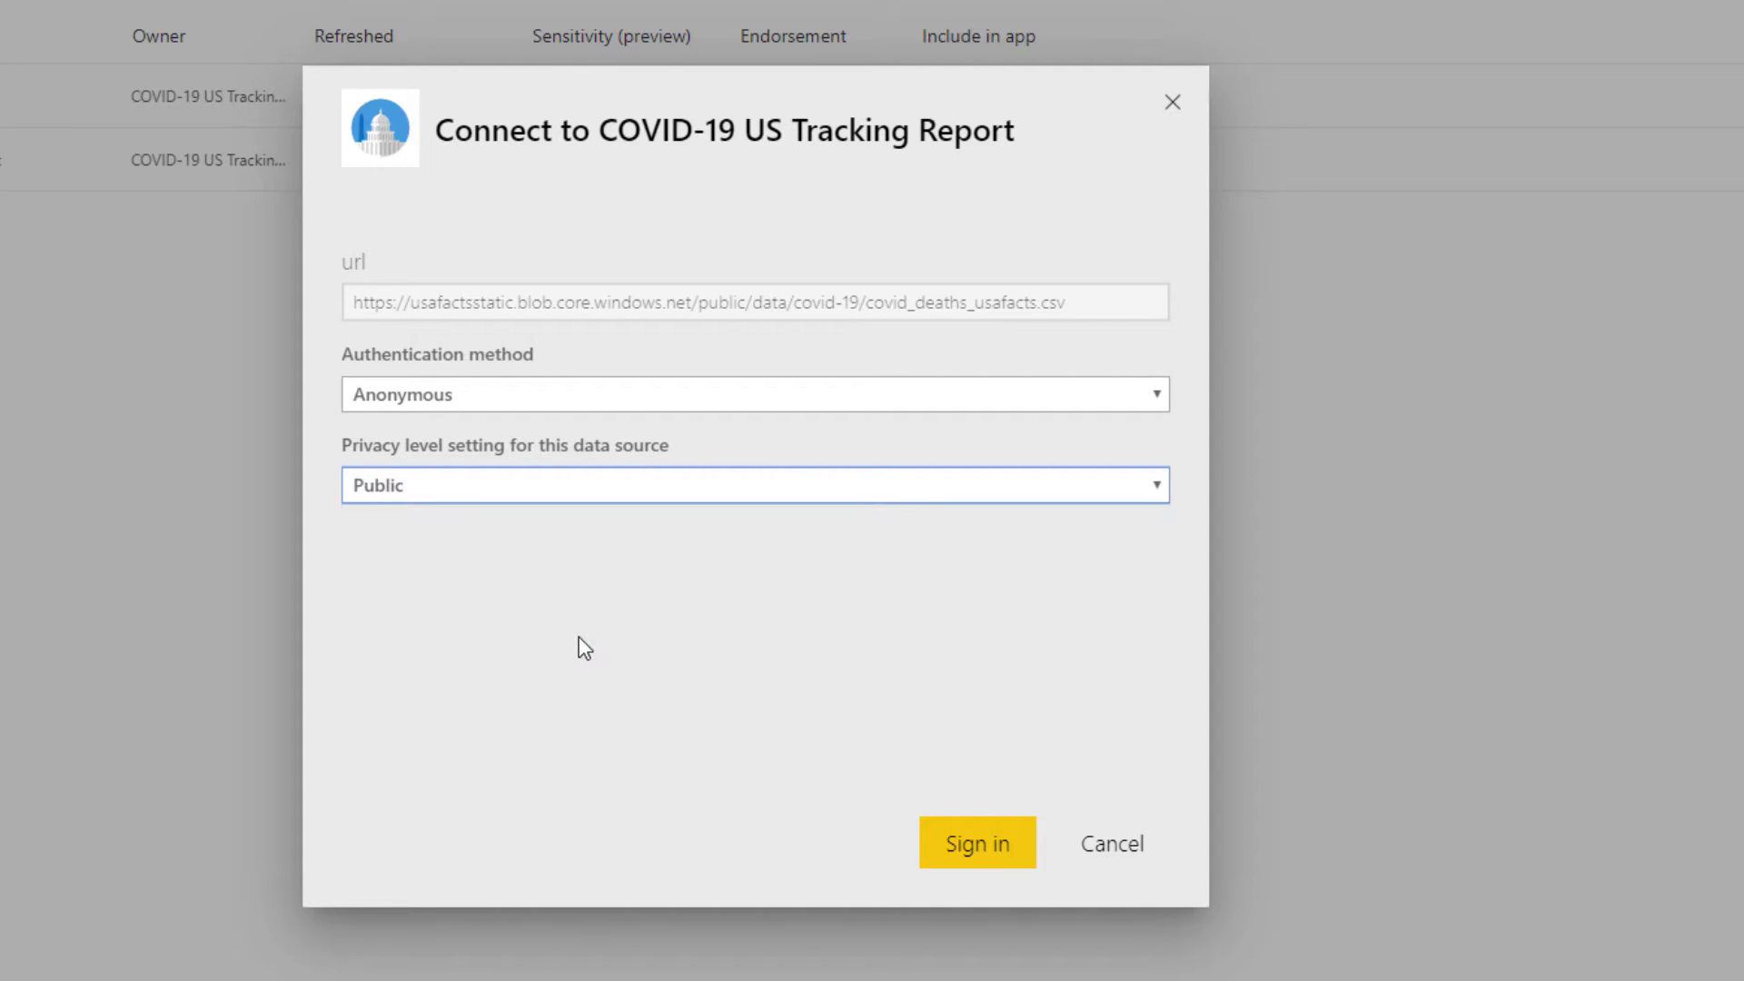
left_click(981, 847)
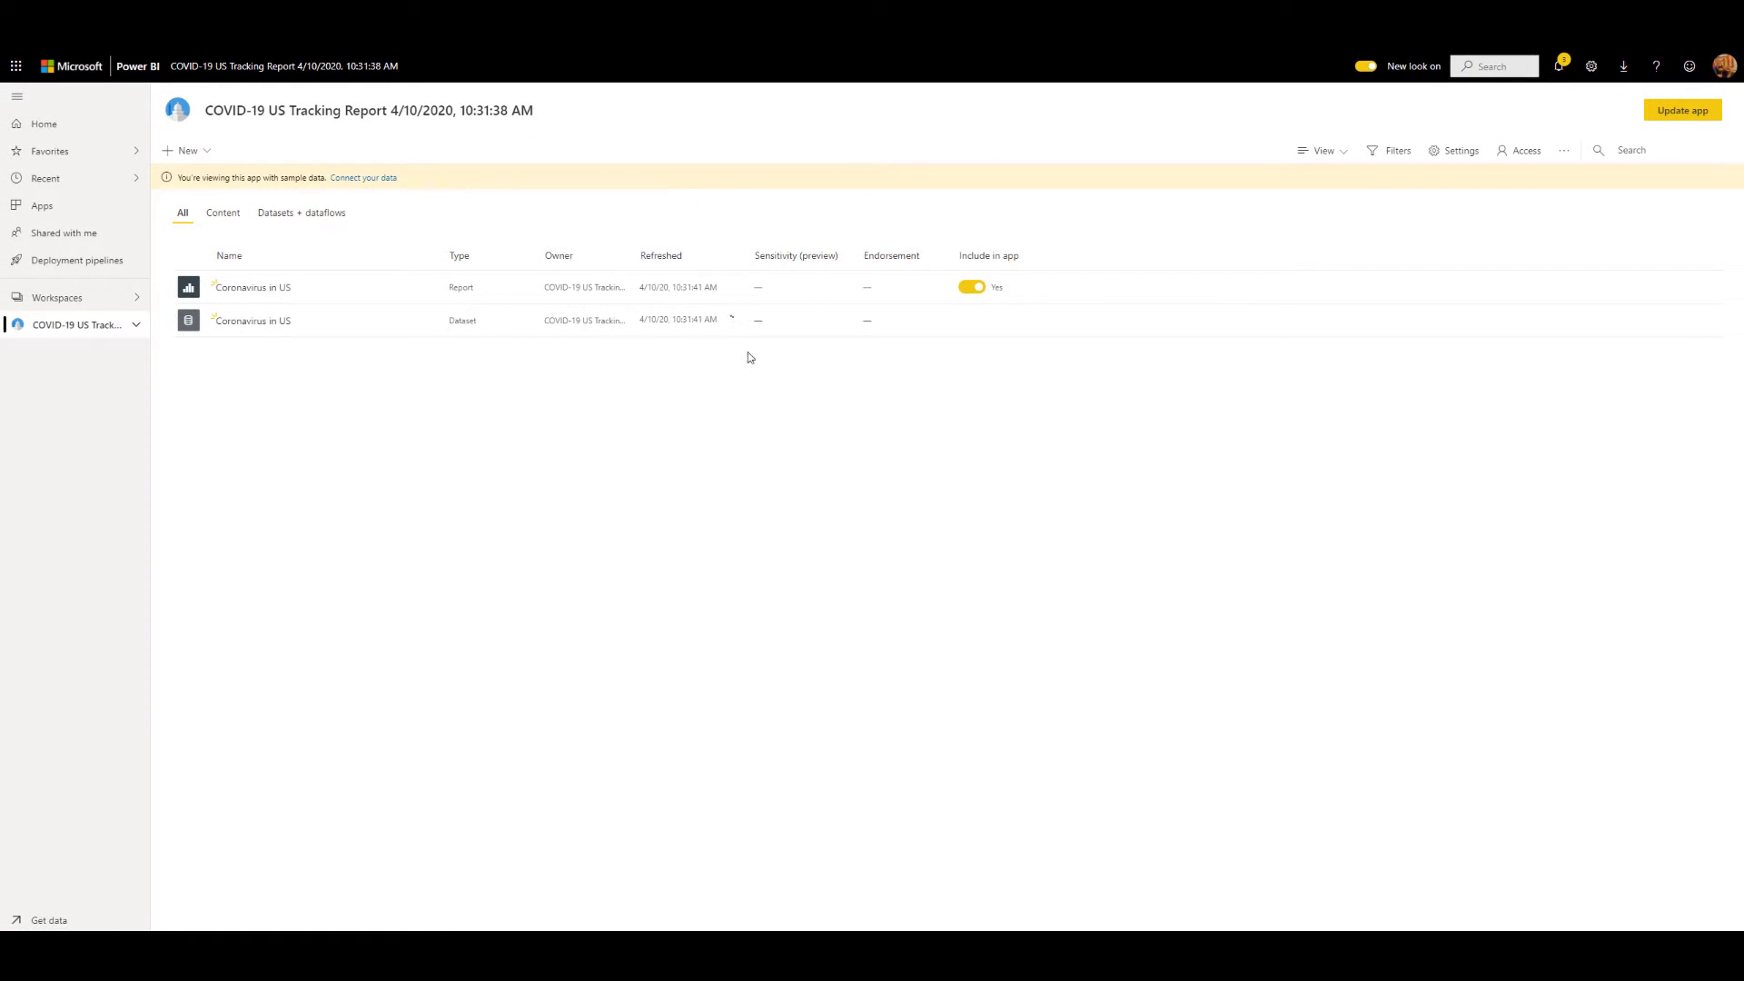
mouse_move(408, 306)
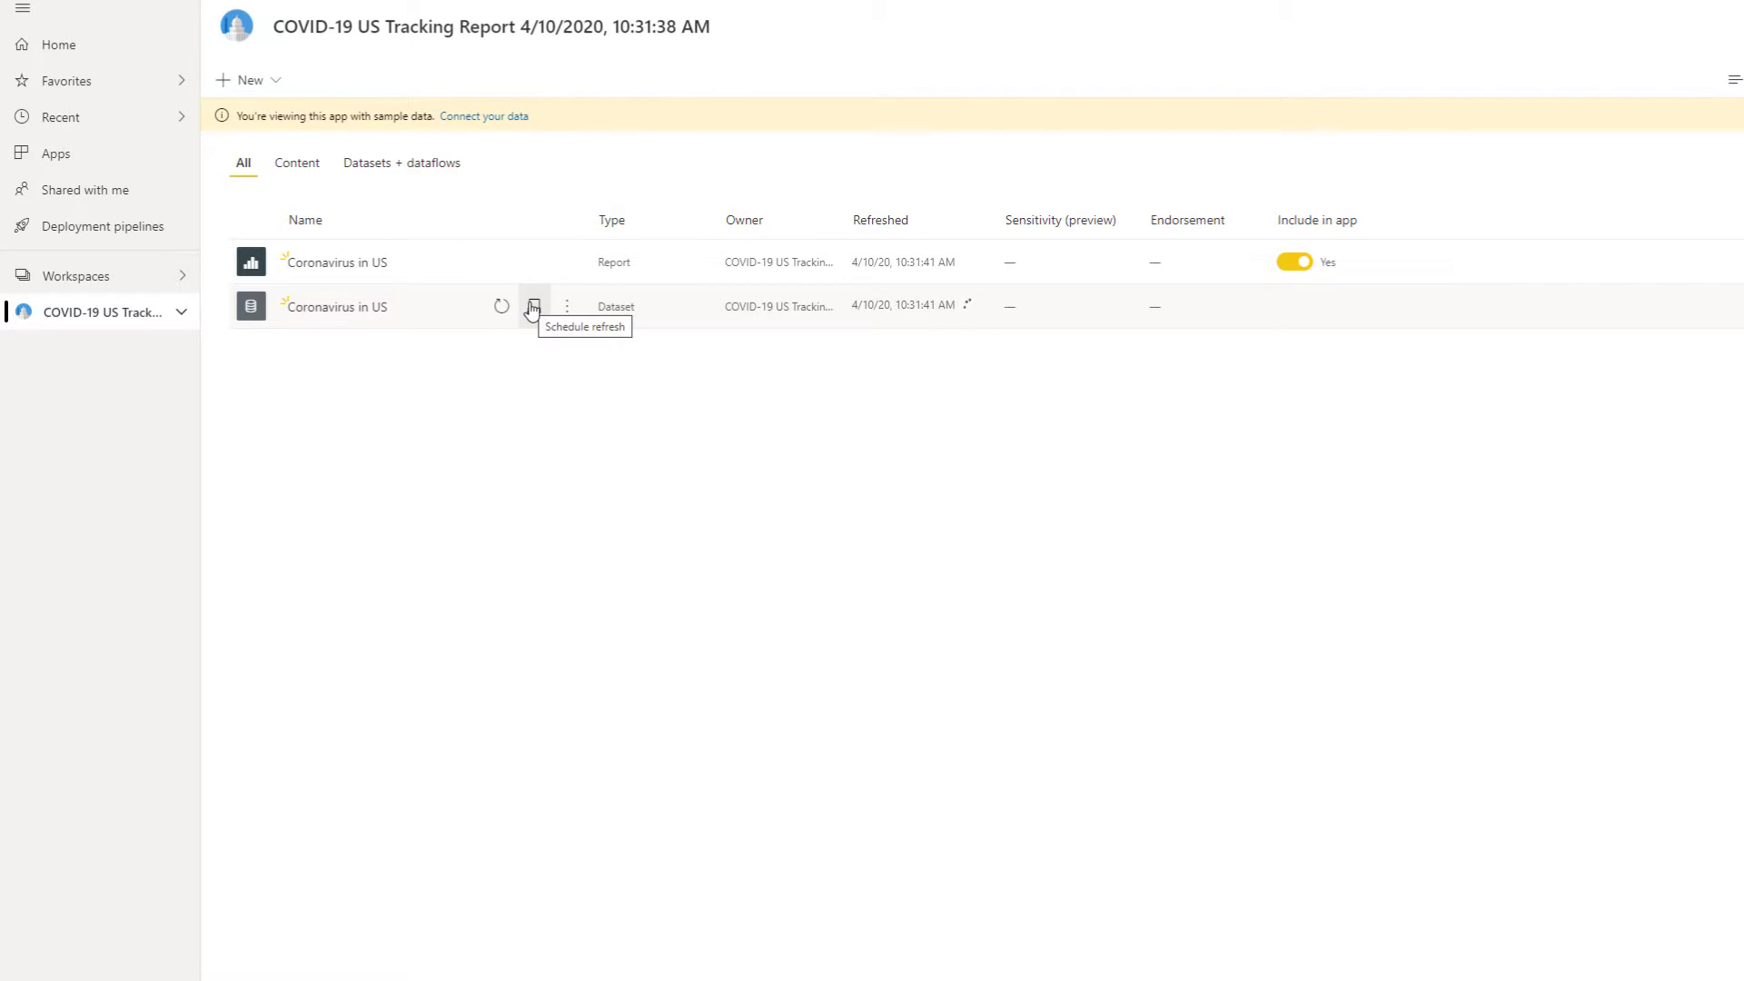
Open refresh scheduling for the Coronavirus in US dataset
left_click(532, 308)
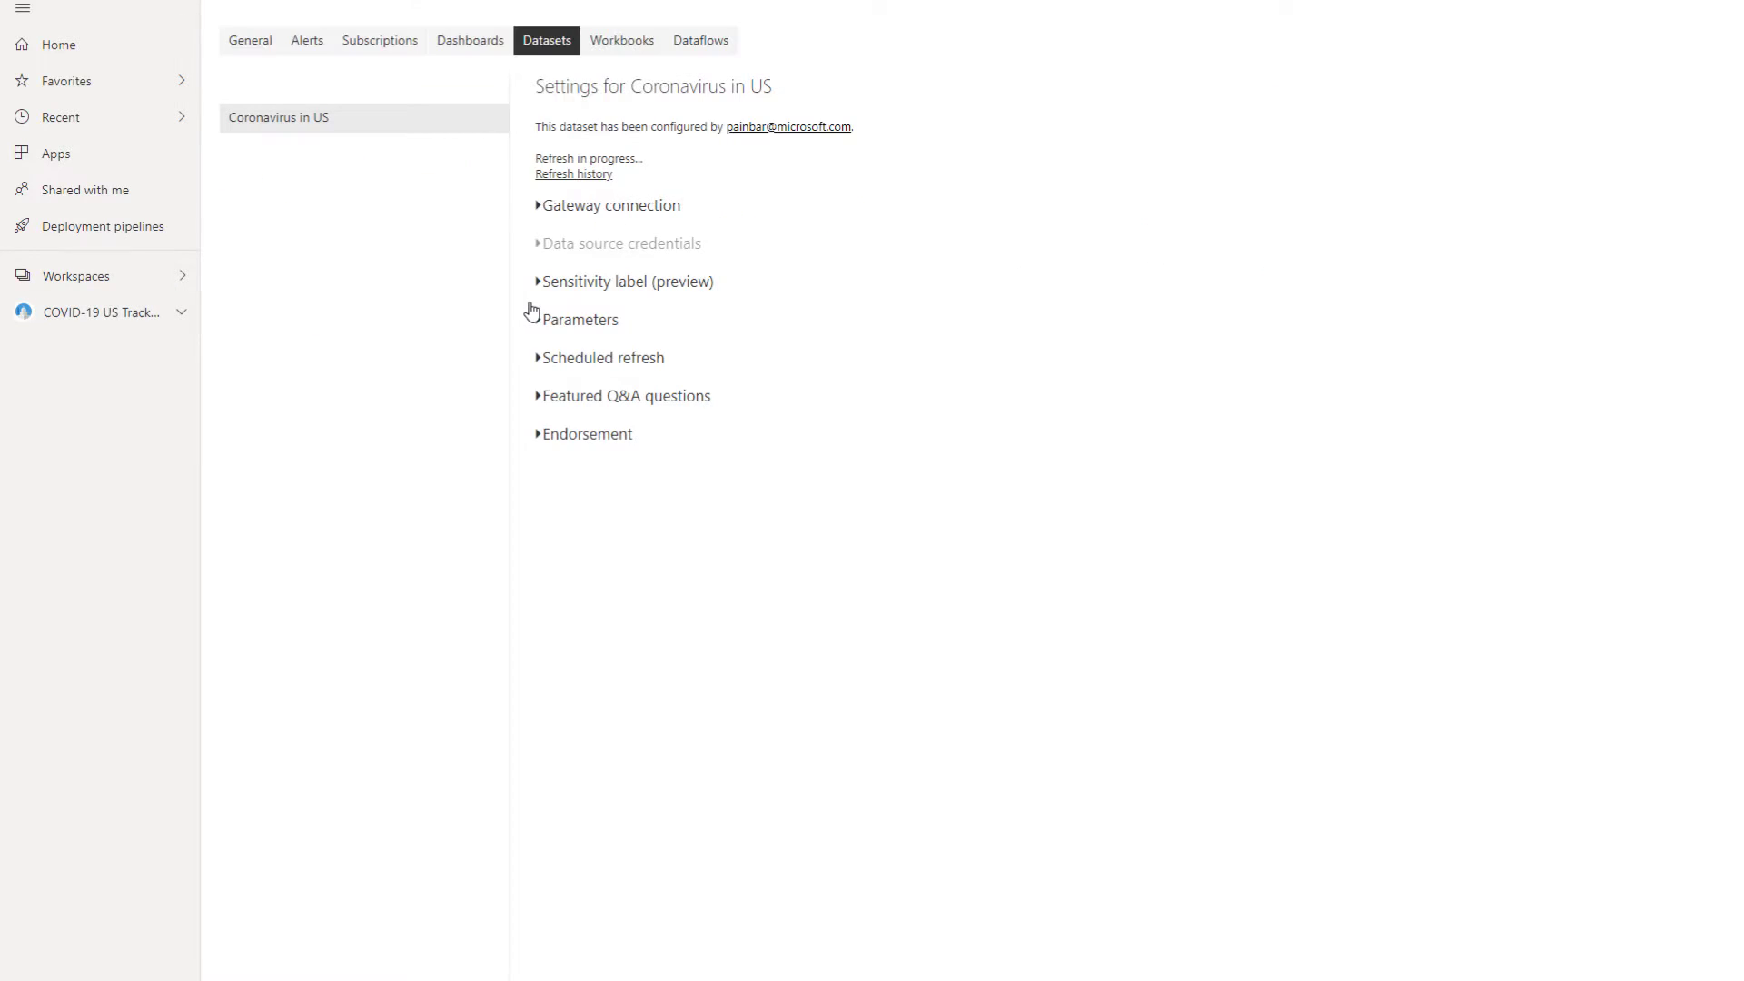
Turn on Coronavirus in US scheduled refresh with owner failure notifications off, and apply it
left_click(538, 361)
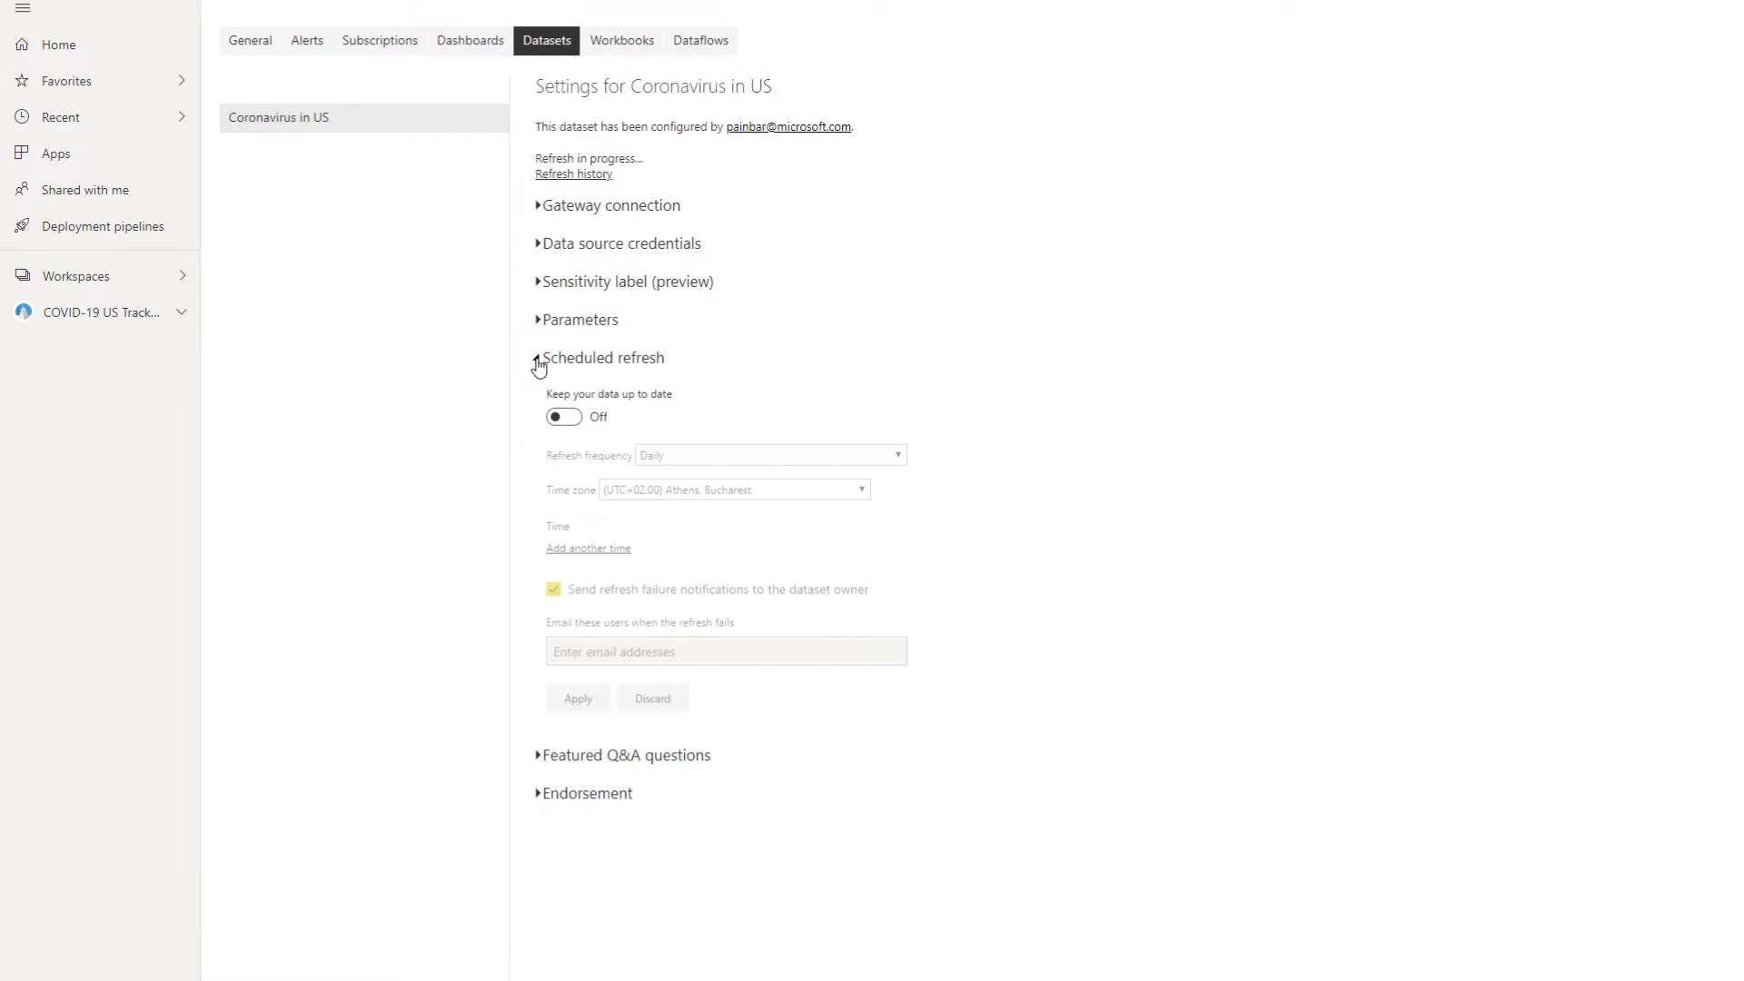
left_click(565, 422)
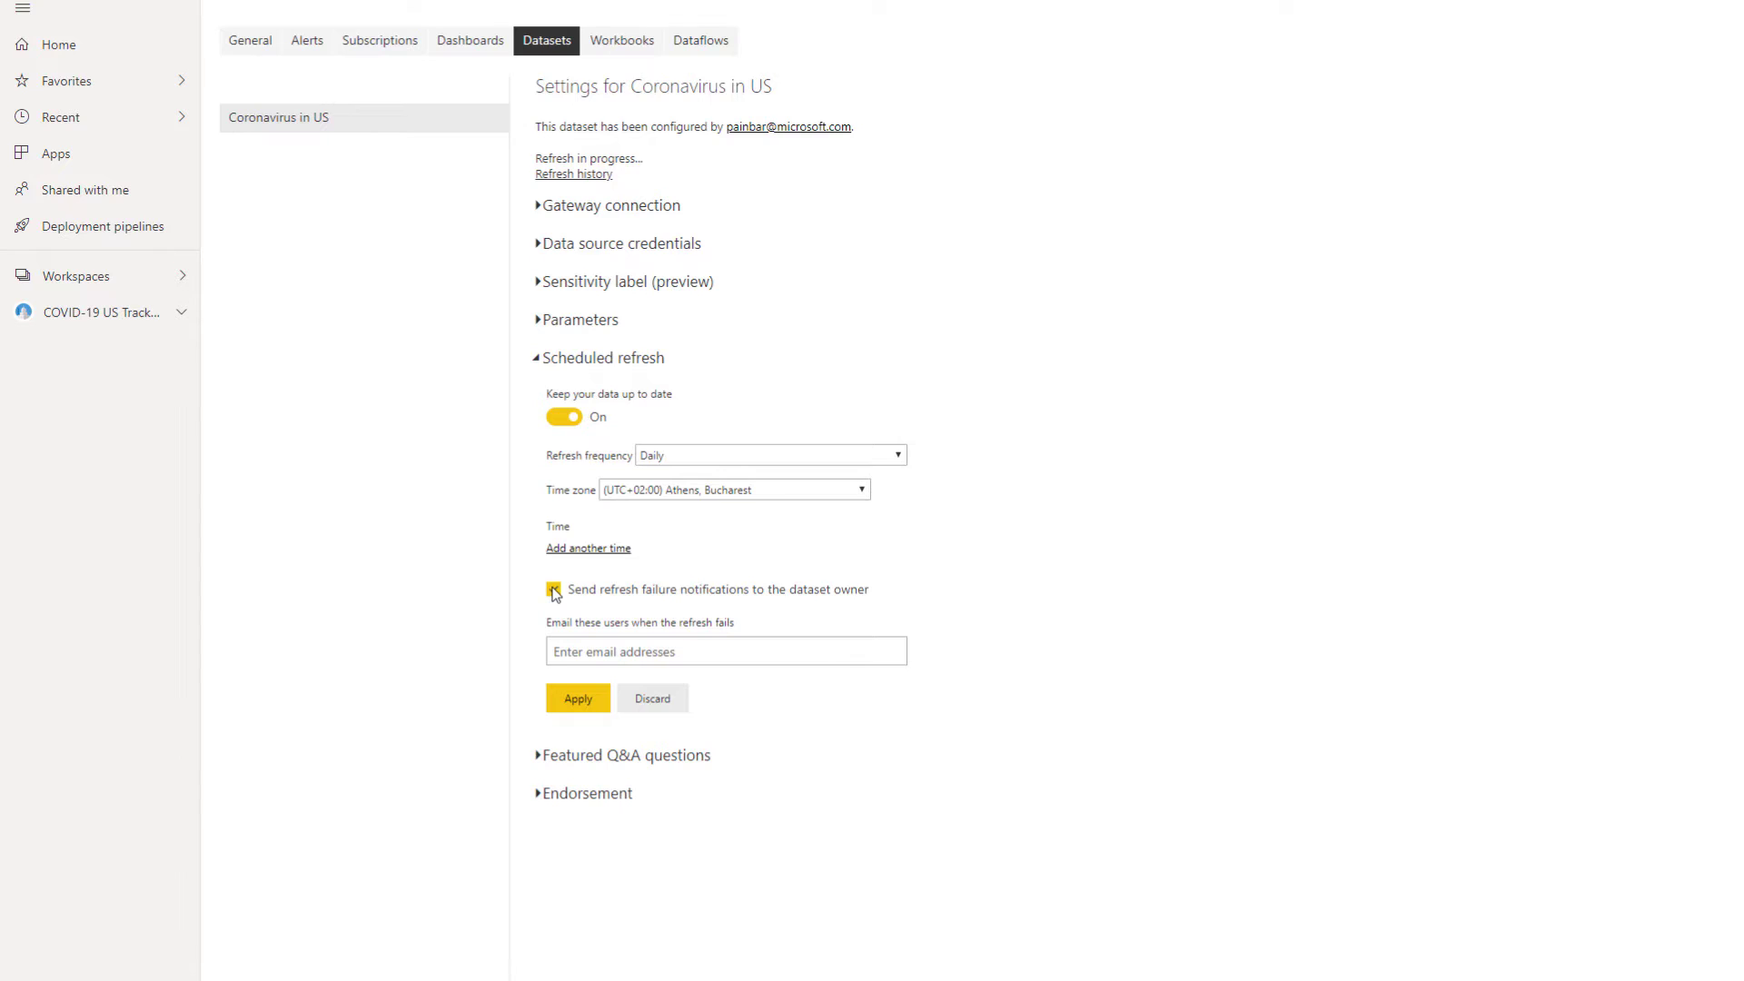
left_click(554, 593)
left_click(582, 696)
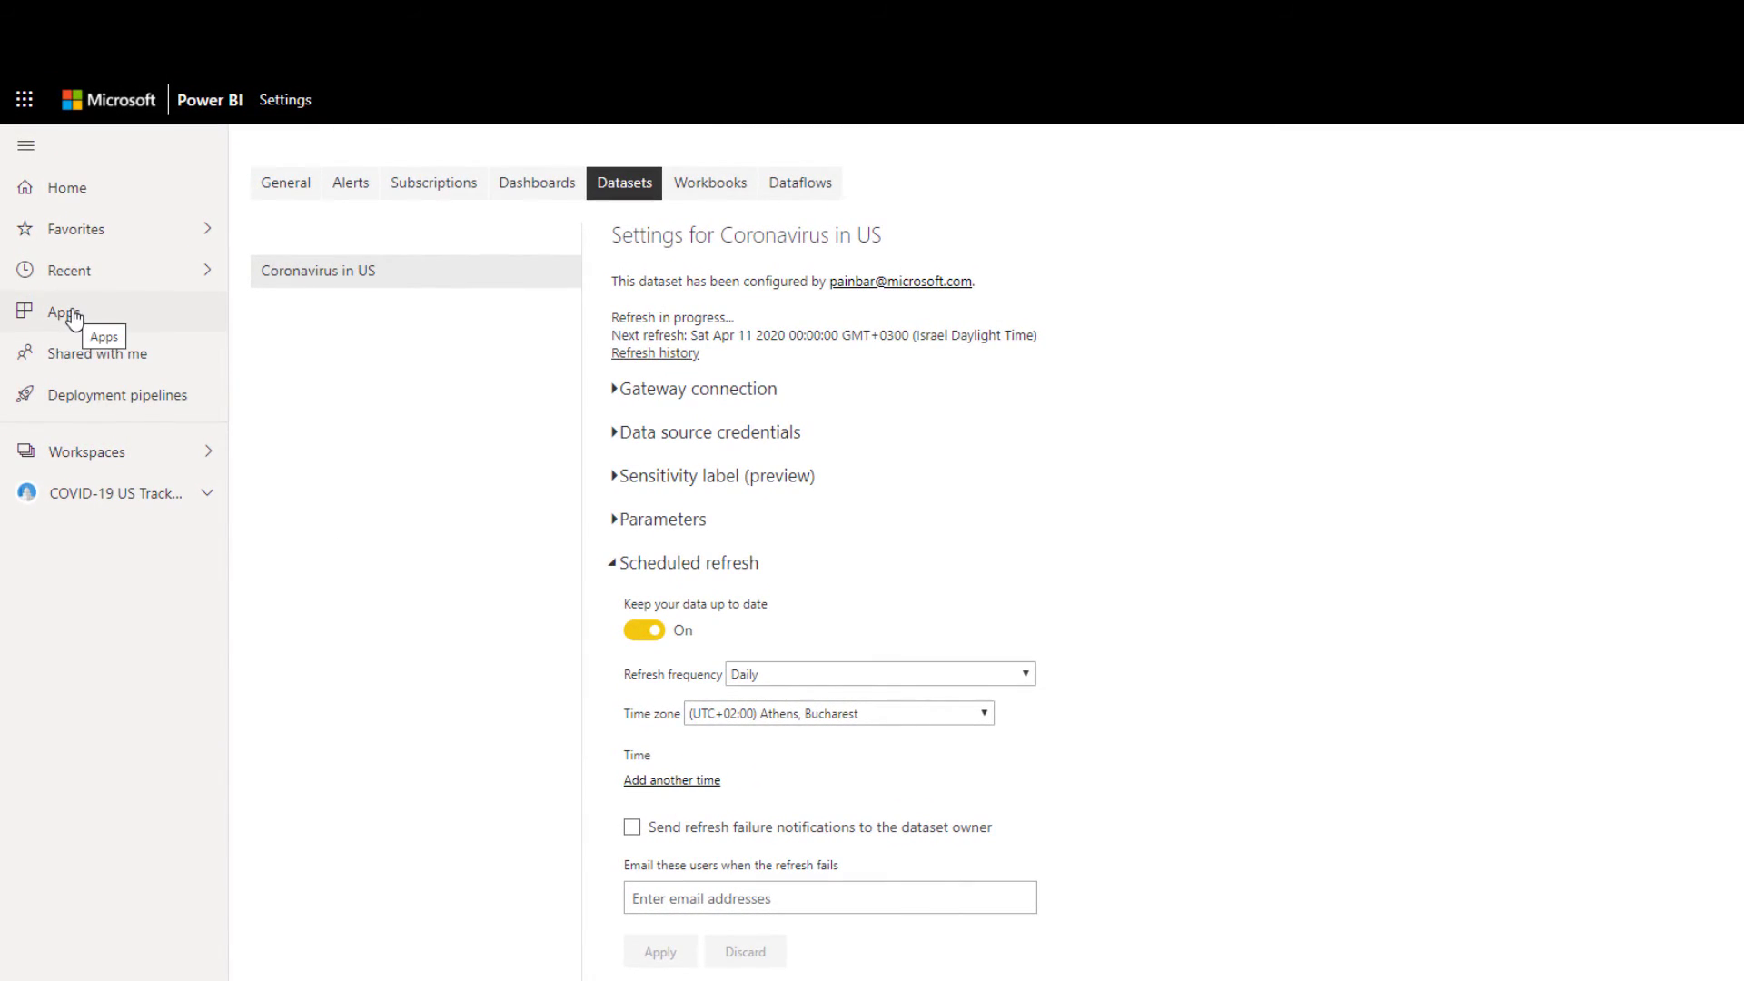
Go back to Apps and open the COVID-19 US Tracking Report app again
left_click(73, 318)
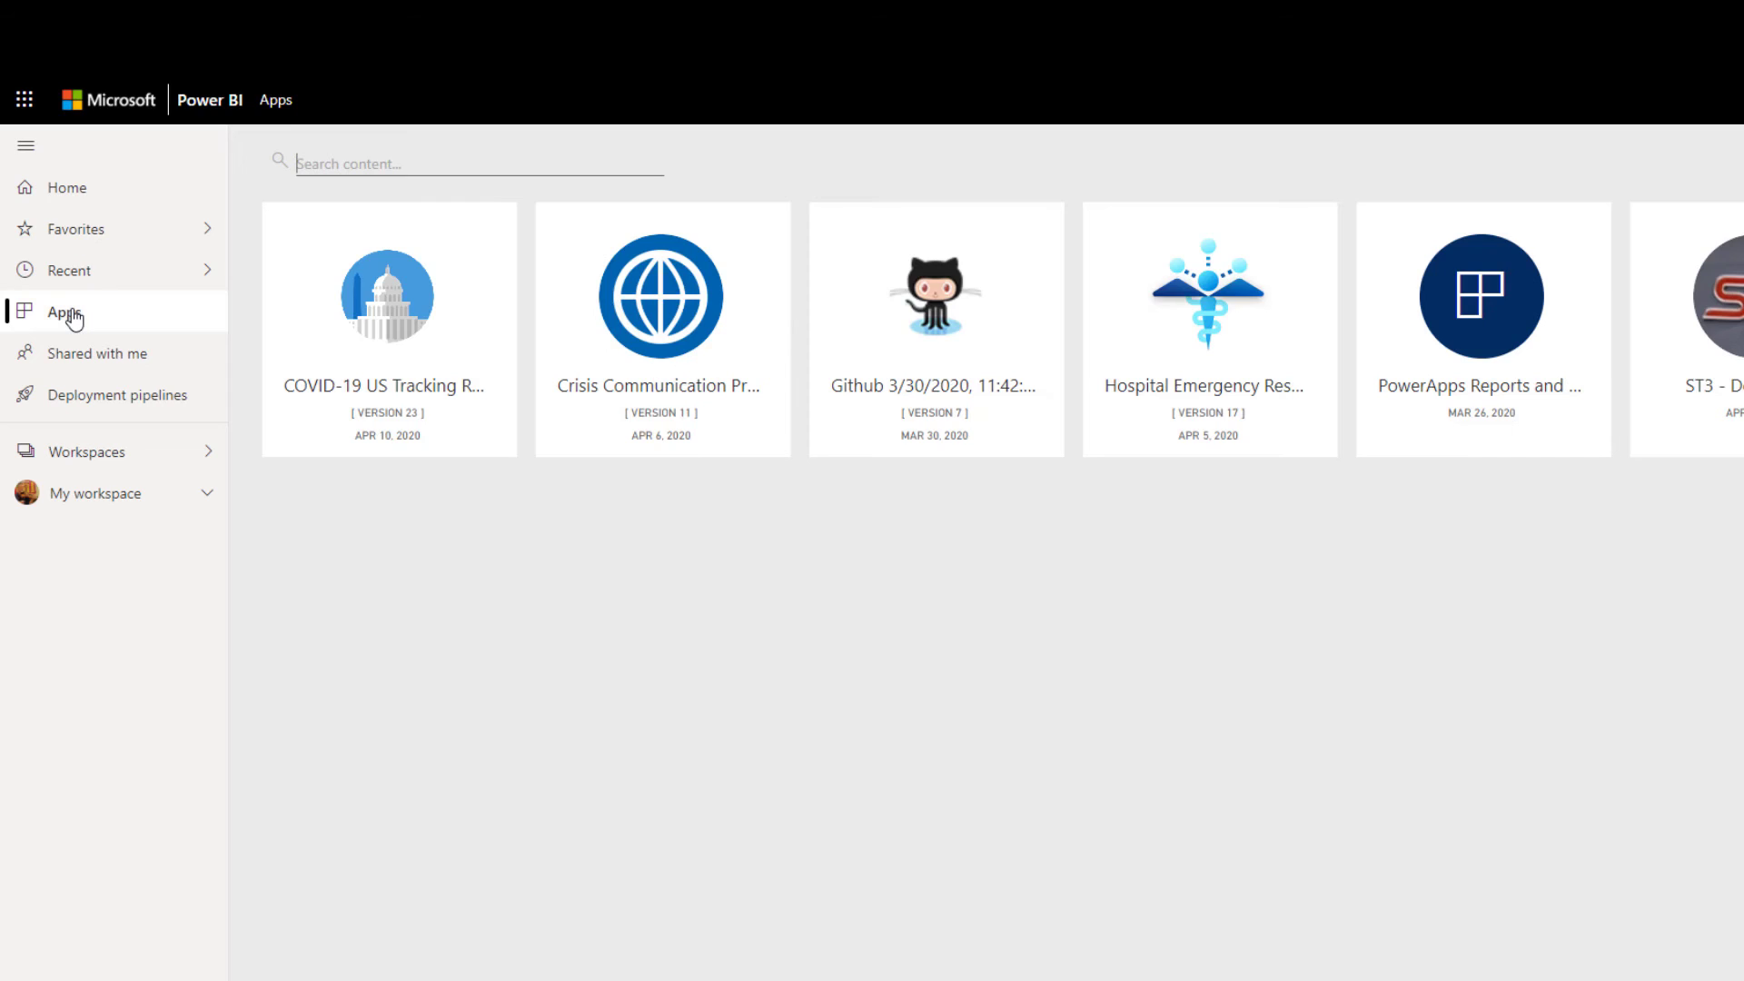
left_click(396, 333)
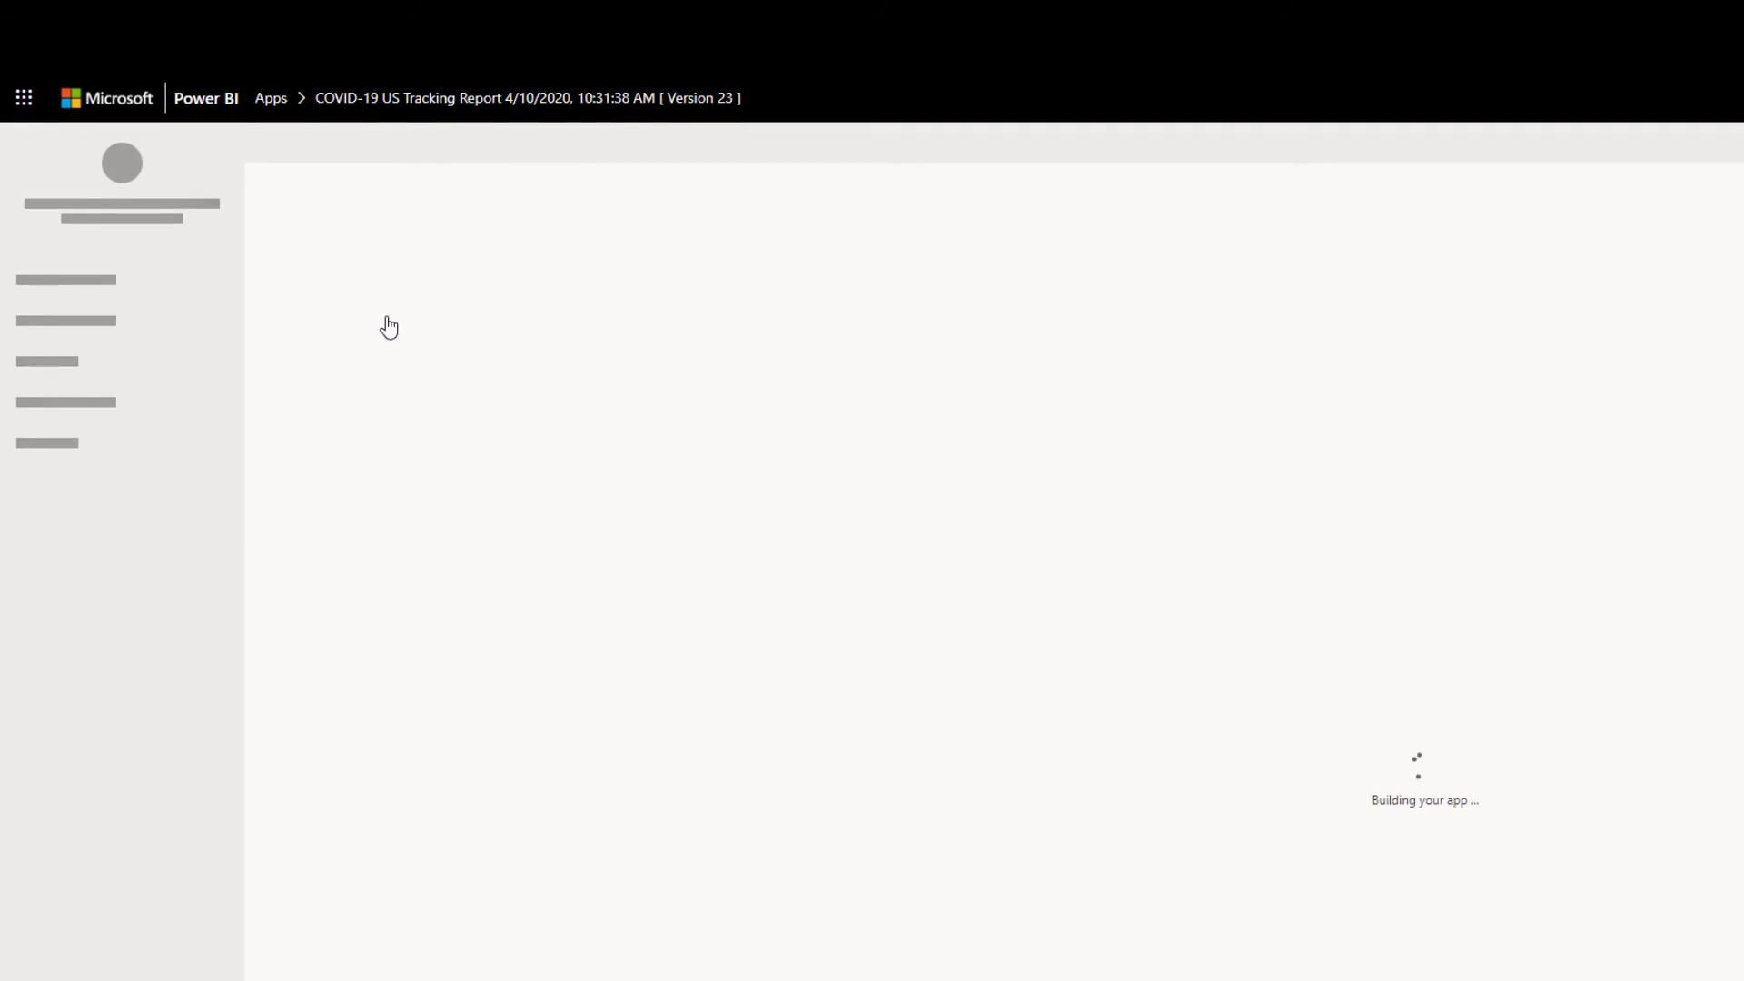